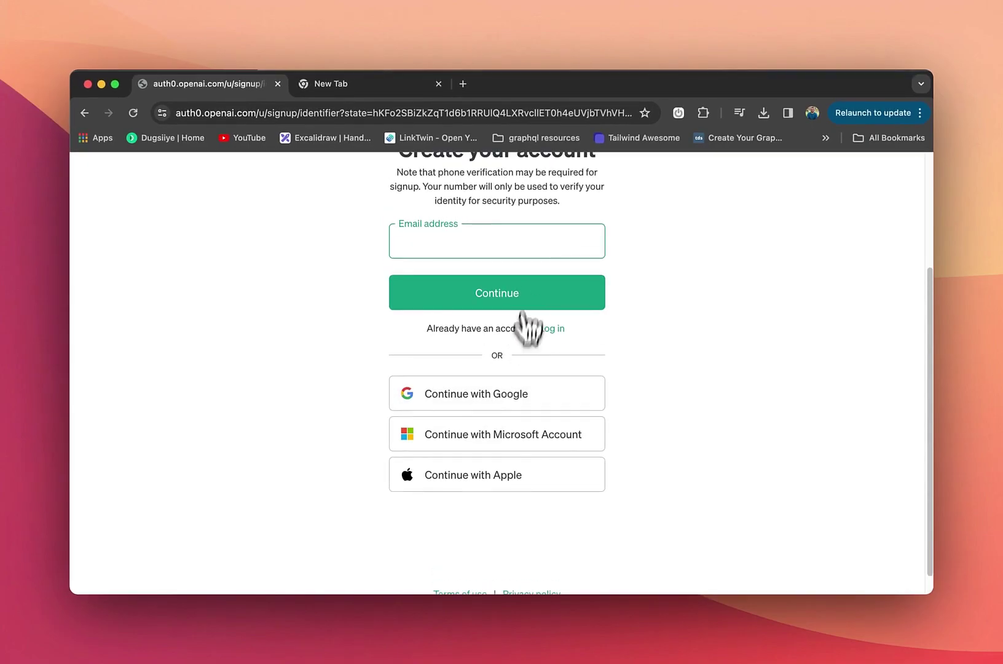
Sign up for OpenAI with Google and choose the last Google account in the account list.
scroll(511, 321, down, 1)
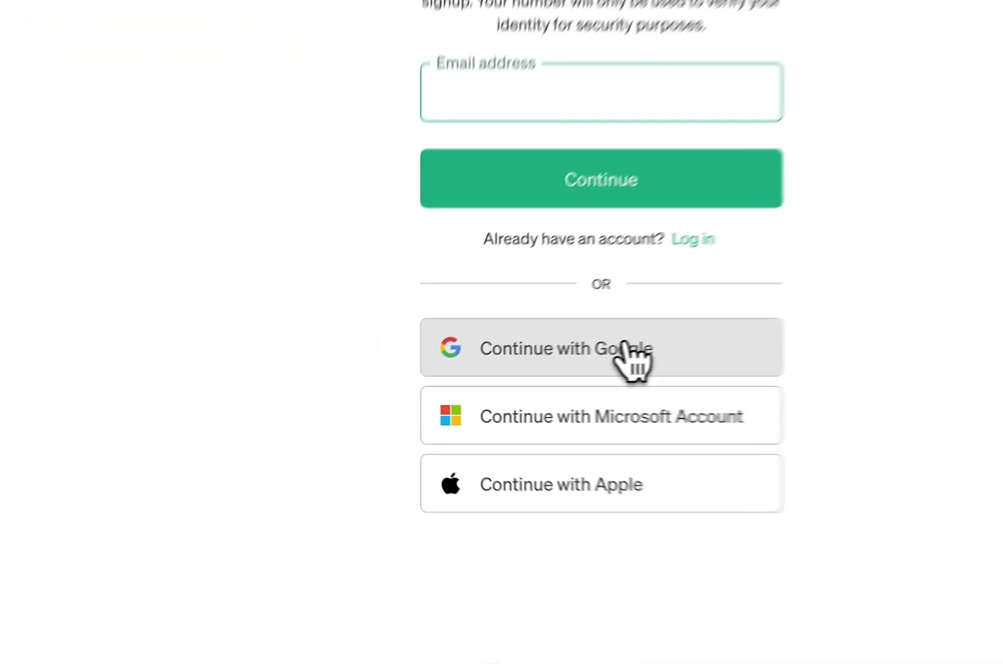
click(508, 371)
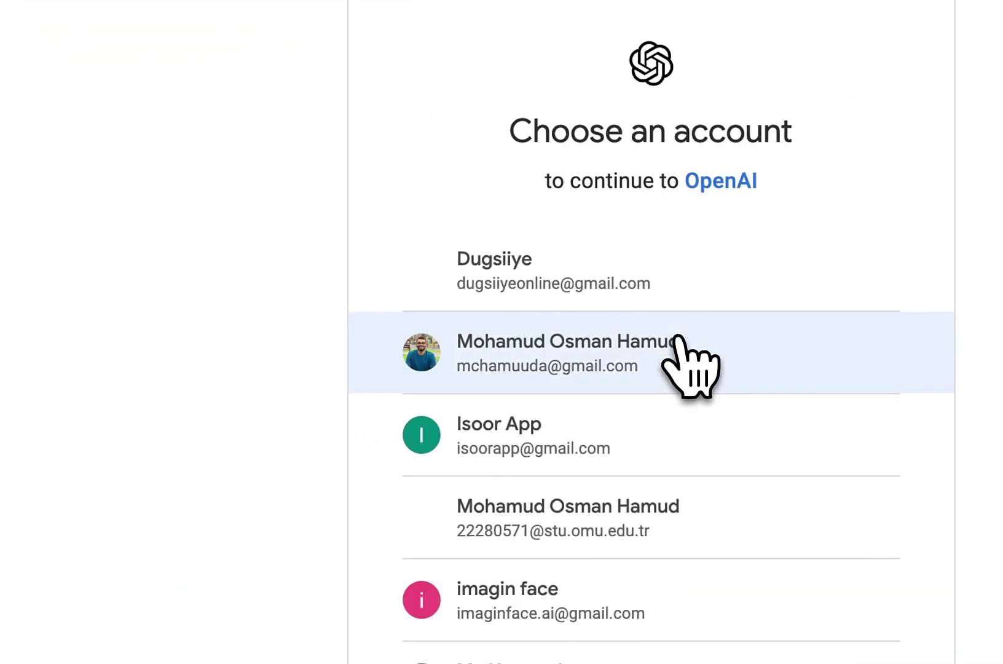
scroll(693, 369, down, 3)
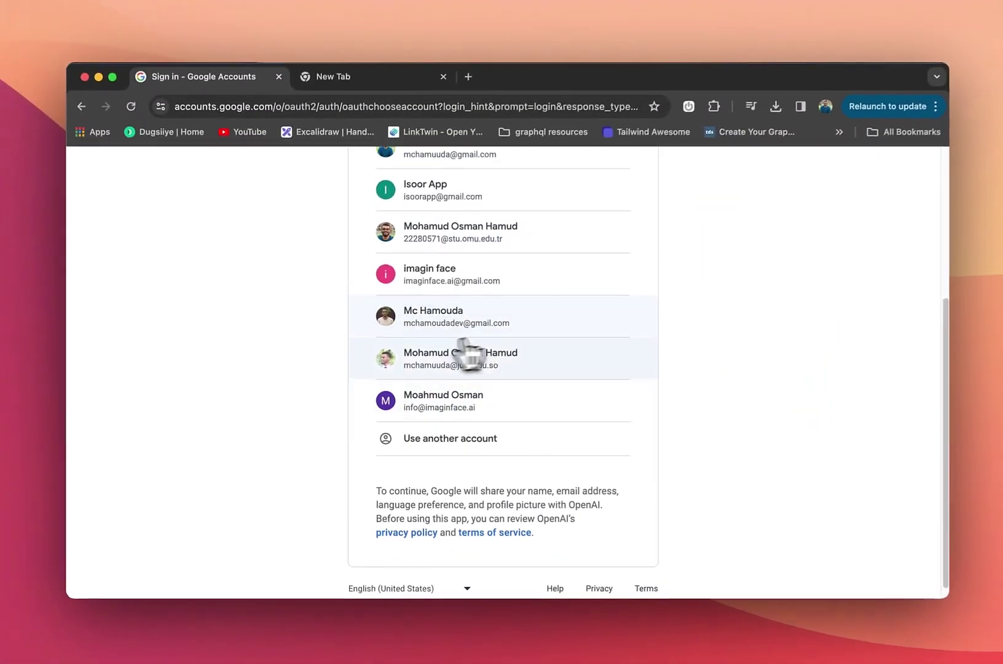
click(462, 411)
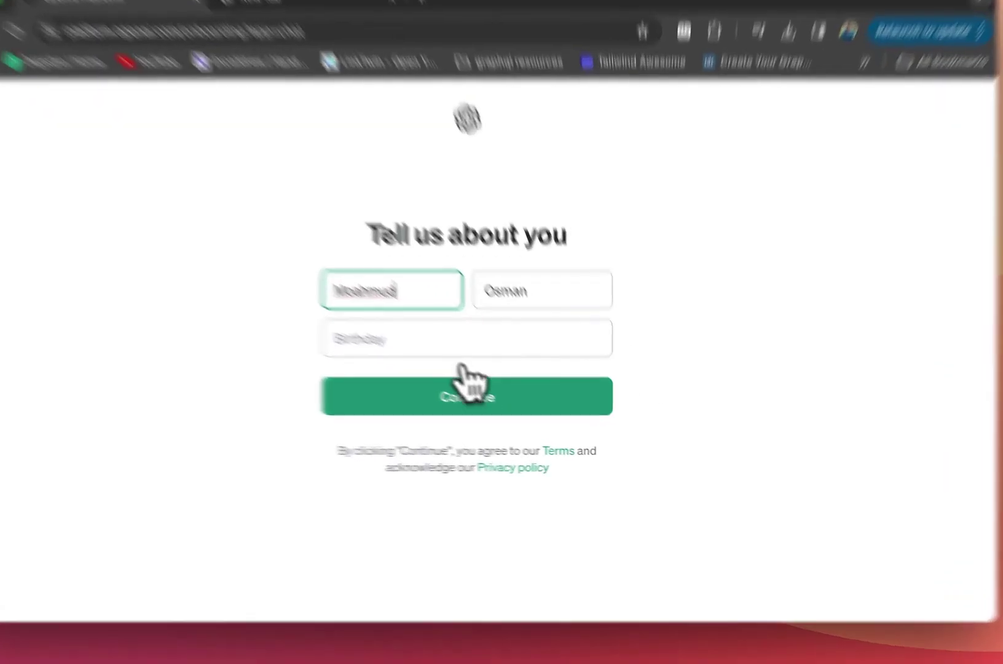
Try to submit the personal details form without a birthday, and place the cursor in the birthday field.
click(530, 405)
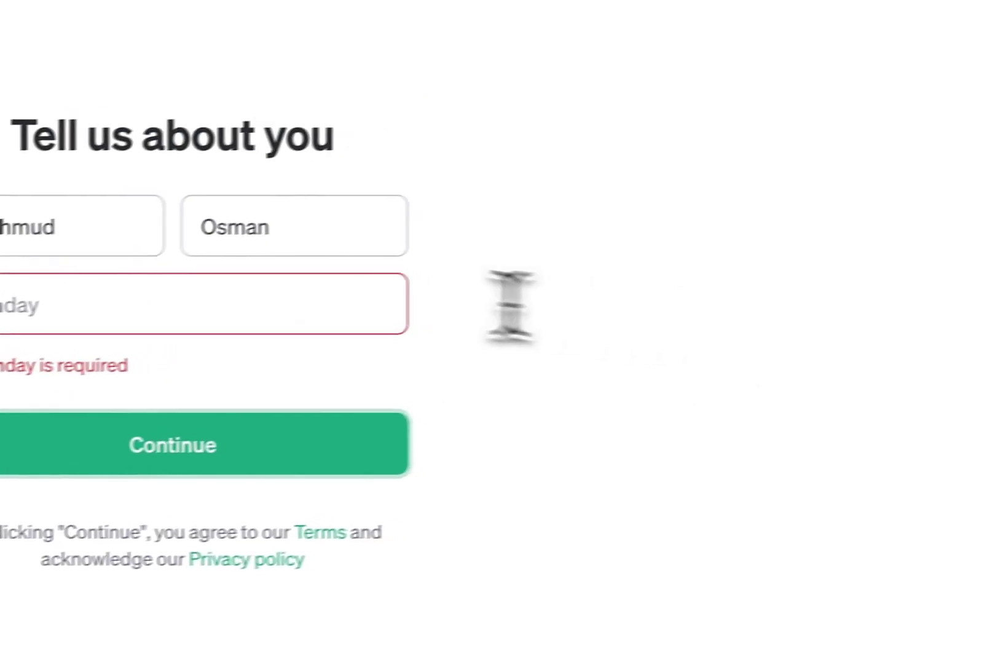
click(592, 362)
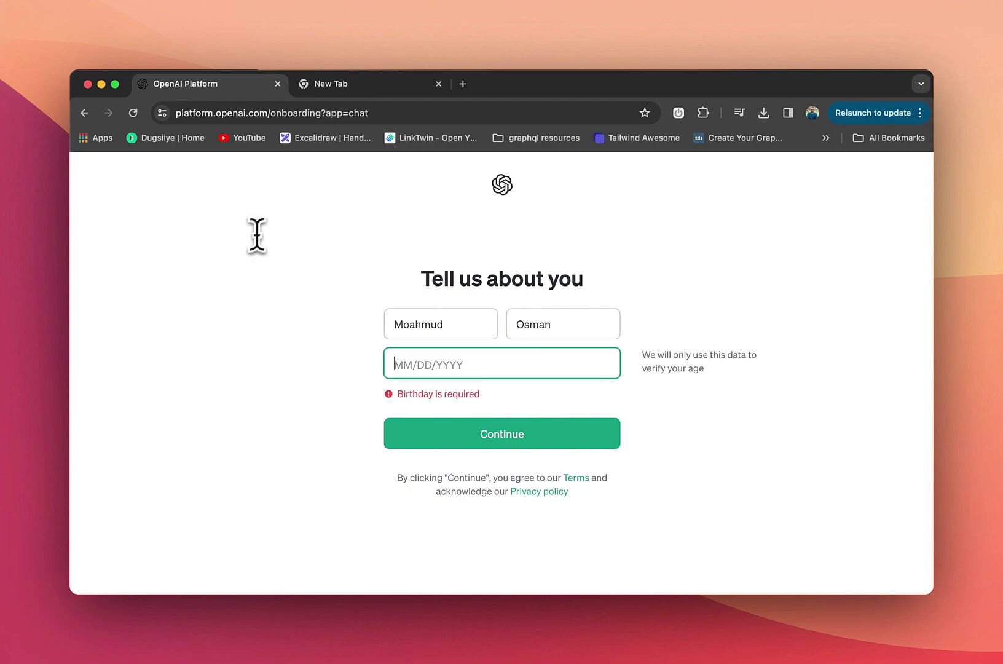
Load chat.openai.com in the empty browser tab and close the OpenAI Platform tab.
click(291, 85)
click(254, 114)
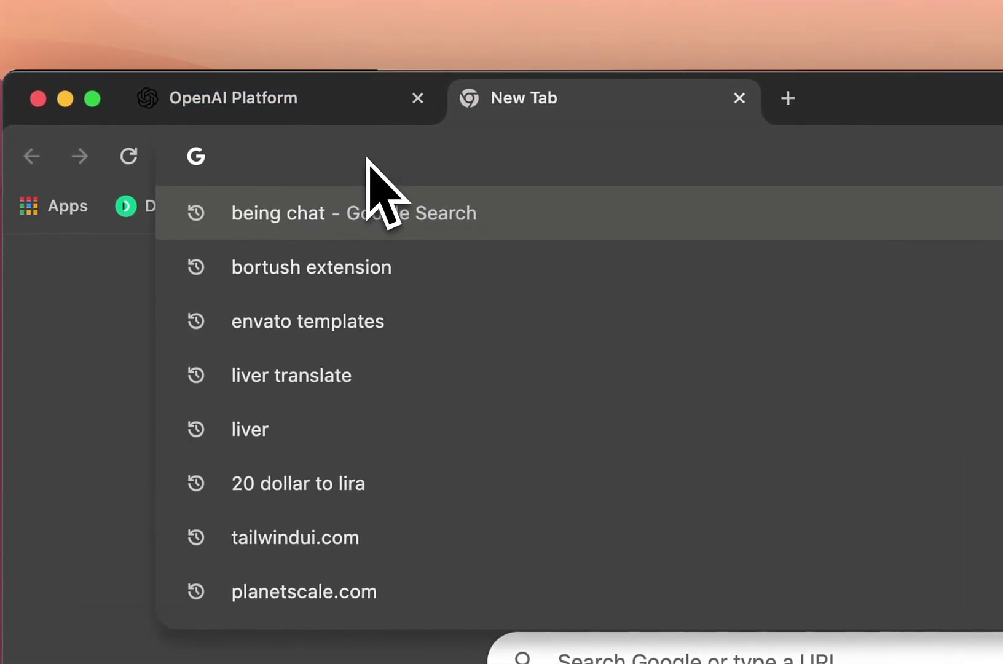
text(chat.openai.com)
key(Return)
click(418, 97)
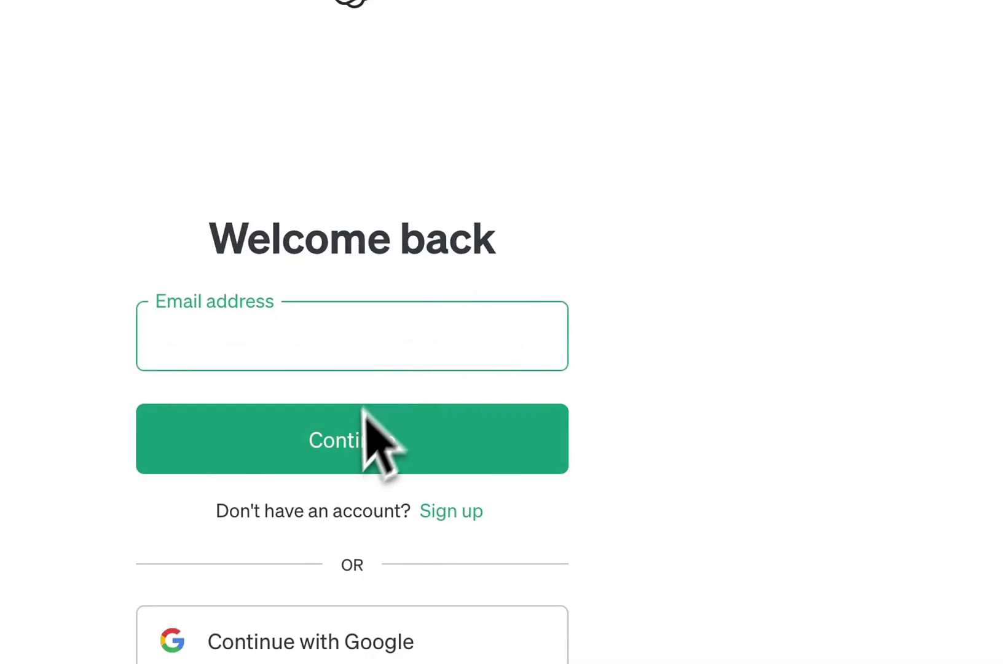
Log in to ChatGPT with Google using an existing account.
click(390, 540)
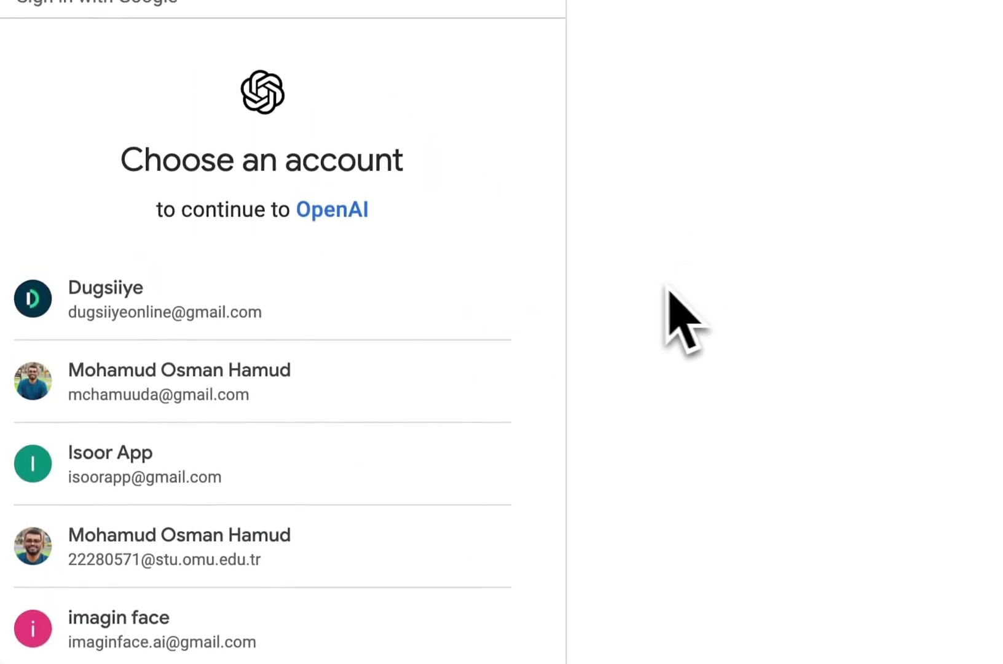
click(315, 364)
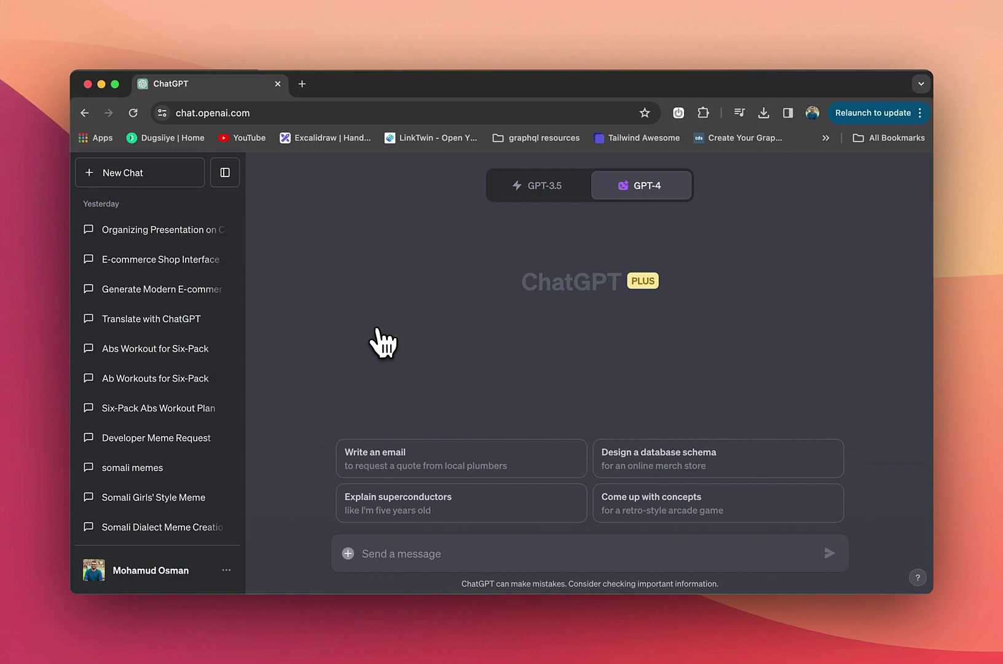
Look through the chat history, and hide and restore the chat sidebar.
scroll(186, 476, down, 4)
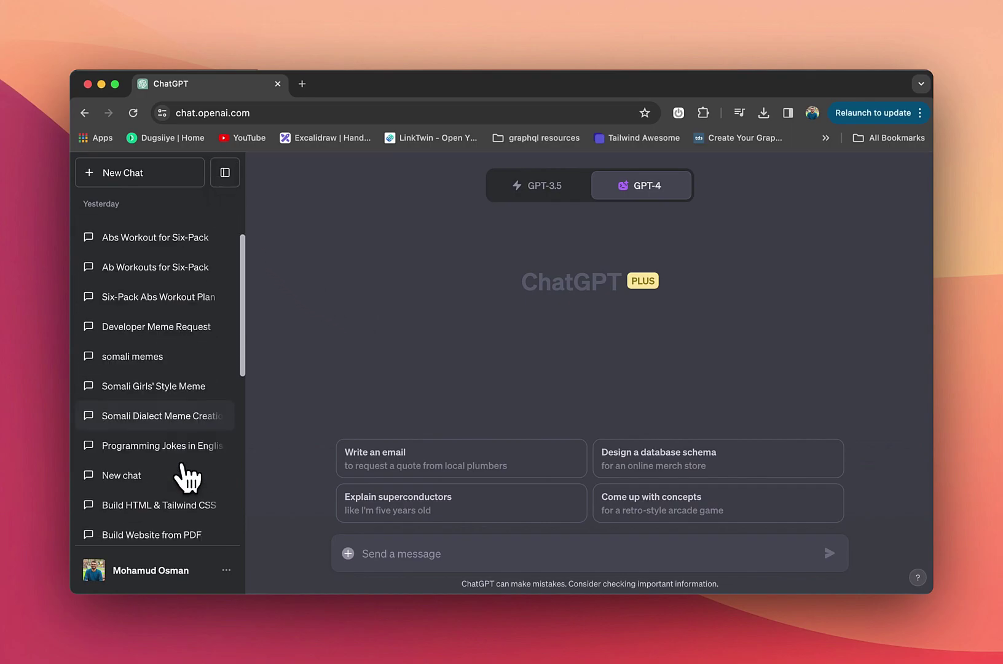
scroll(203, 344, up, 5)
click(225, 172)
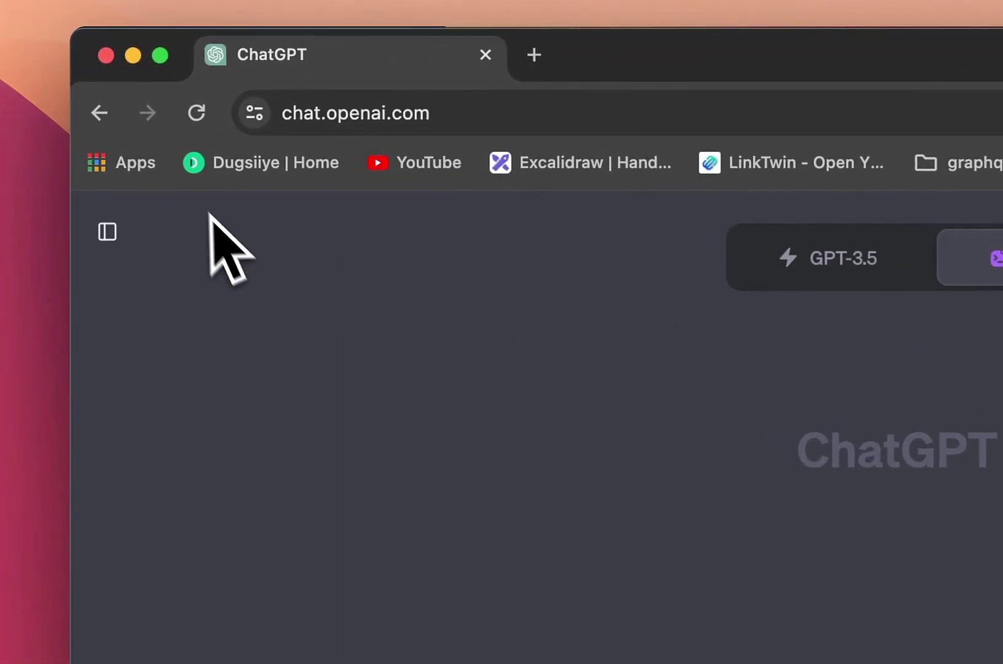
click(116, 229)
Open the custom instructions from the account options and acknowledge their introduction.
click(187, 571)
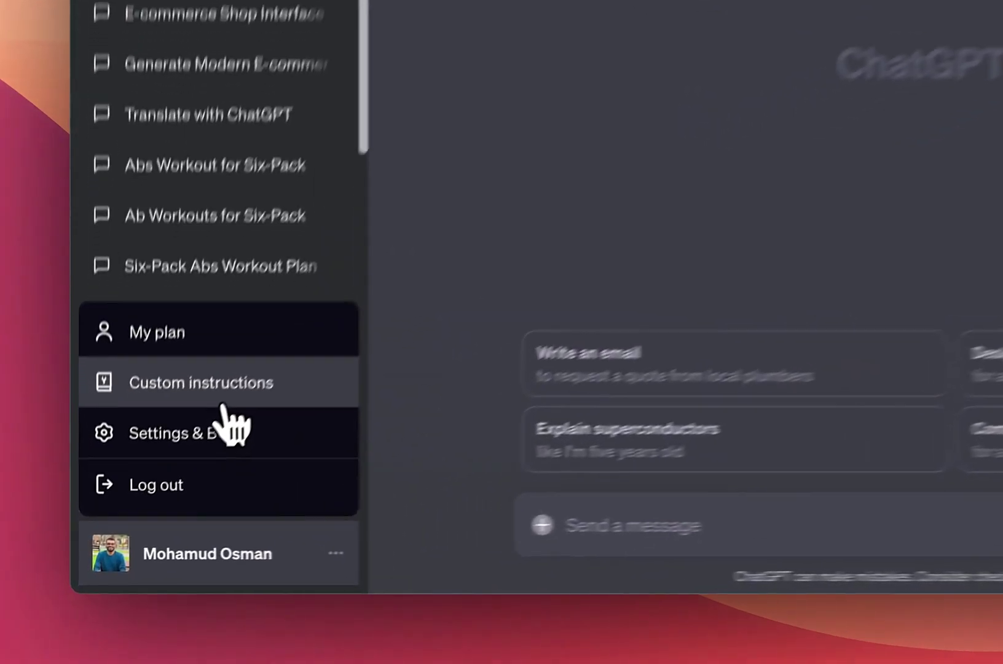
click(162, 483)
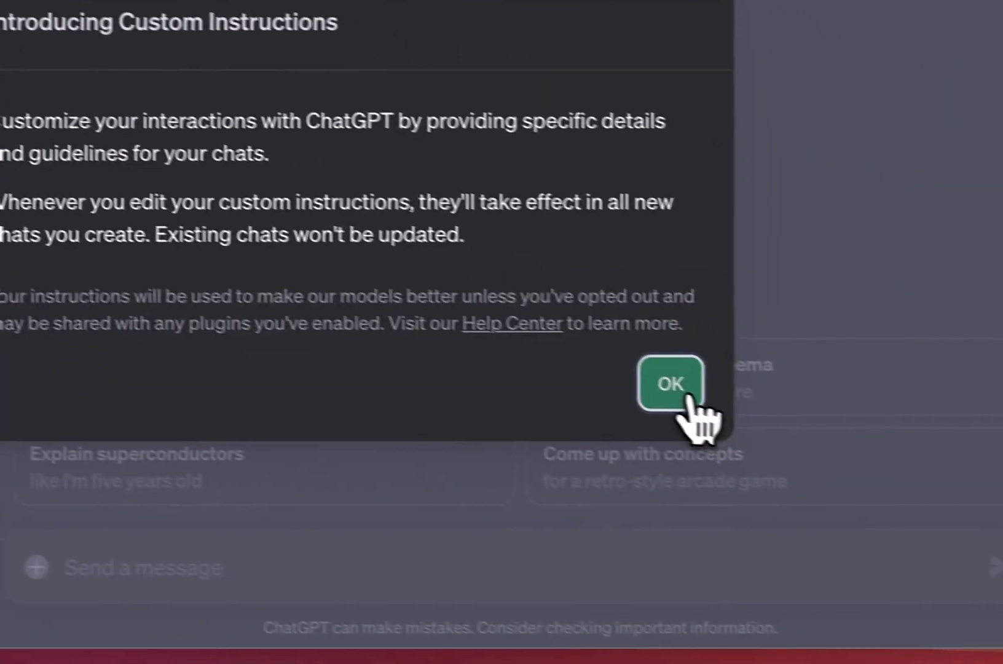
click(687, 396)
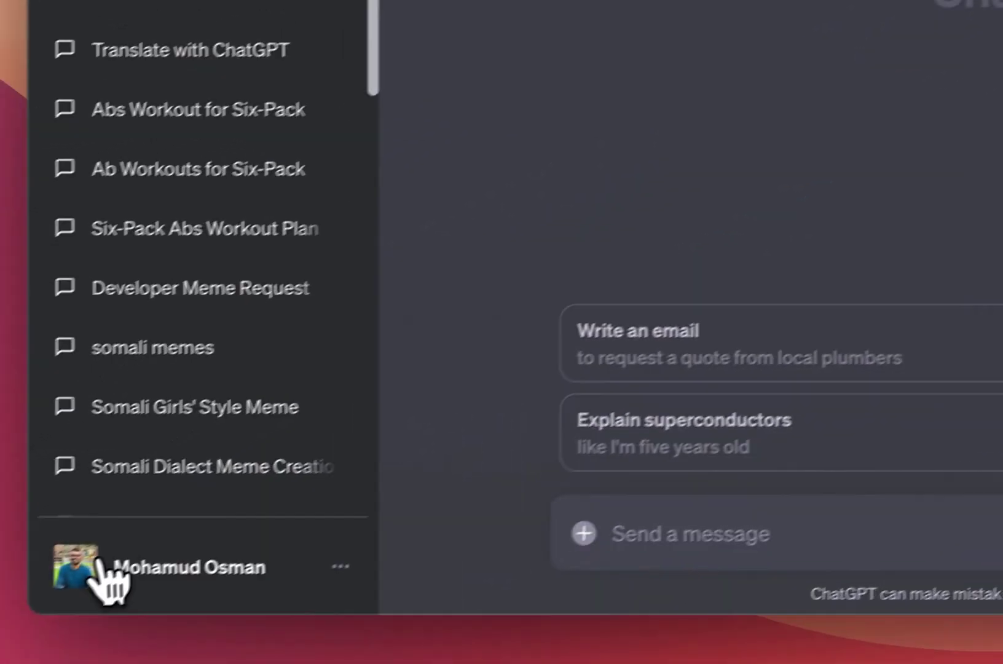
Open Settings & Beta and view the available theme choices, leaving the theme unchanged.
click(209, 541)
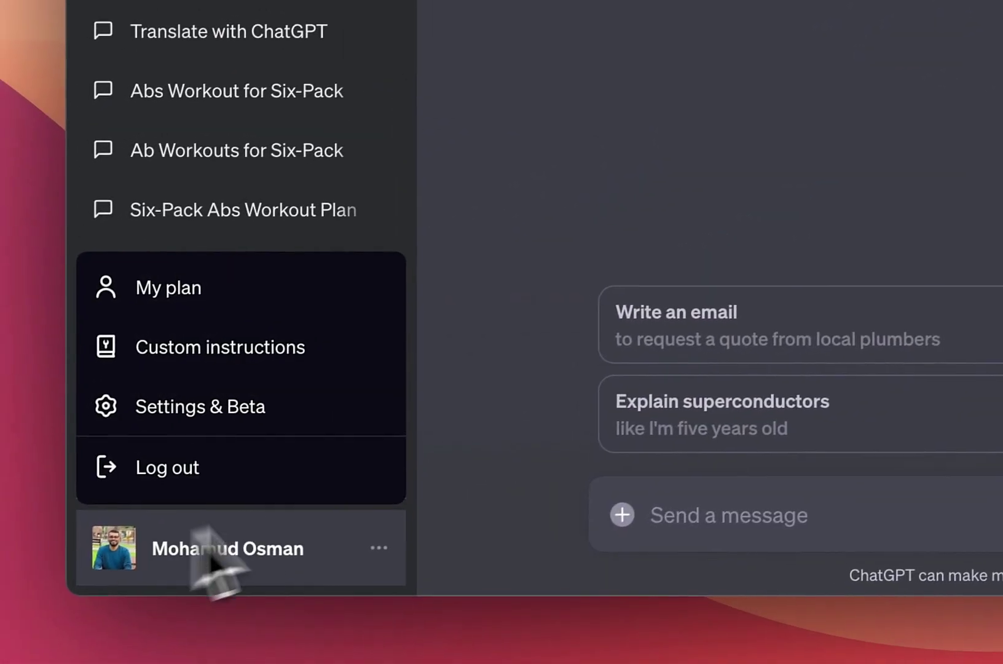
click(208, 406)
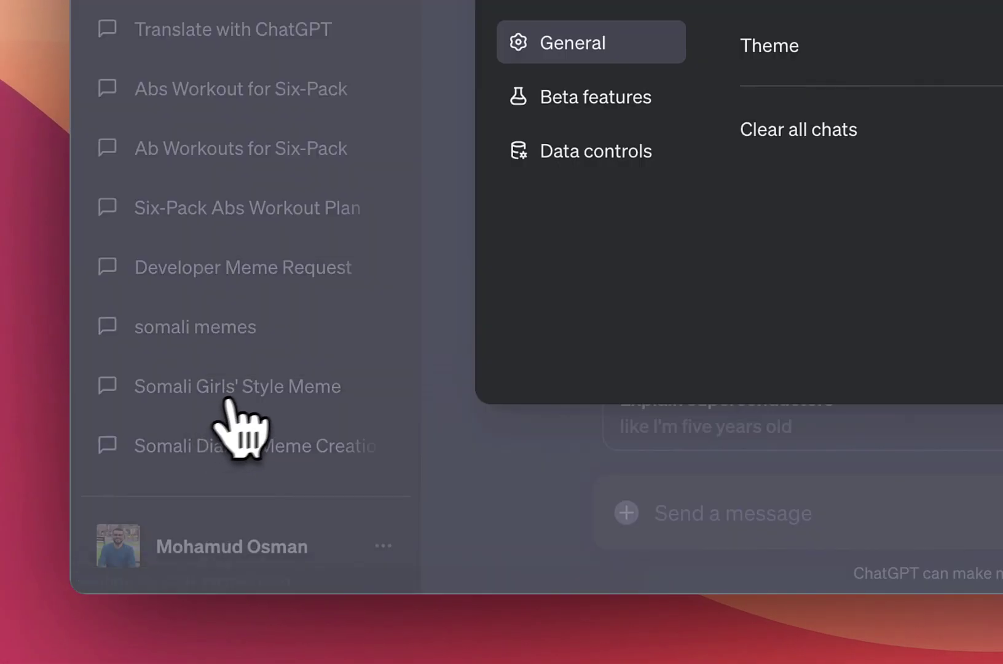
click(750, 209)
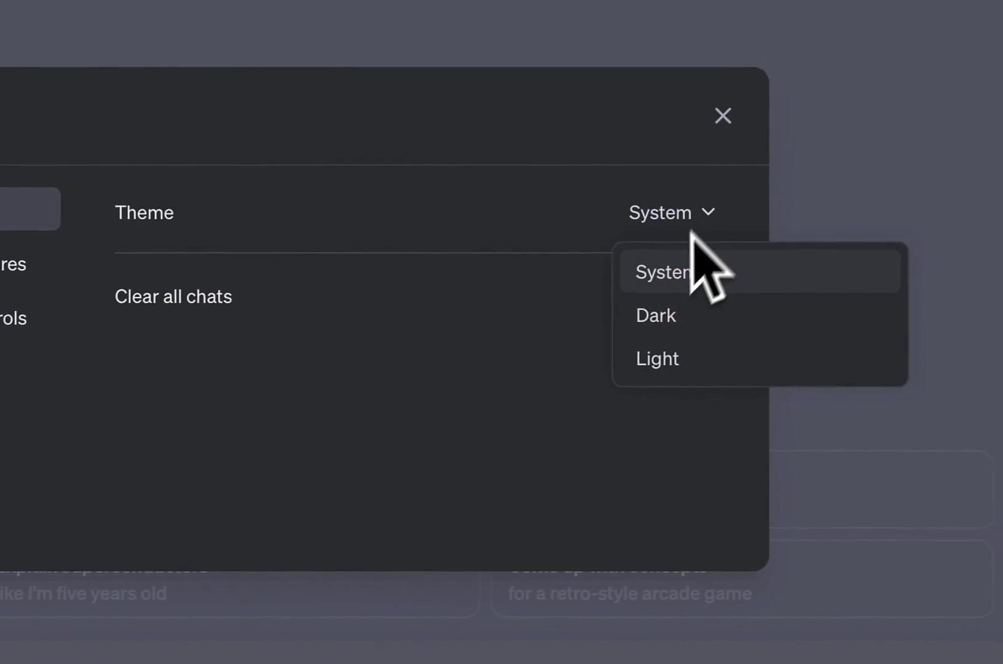
click(396, 393)
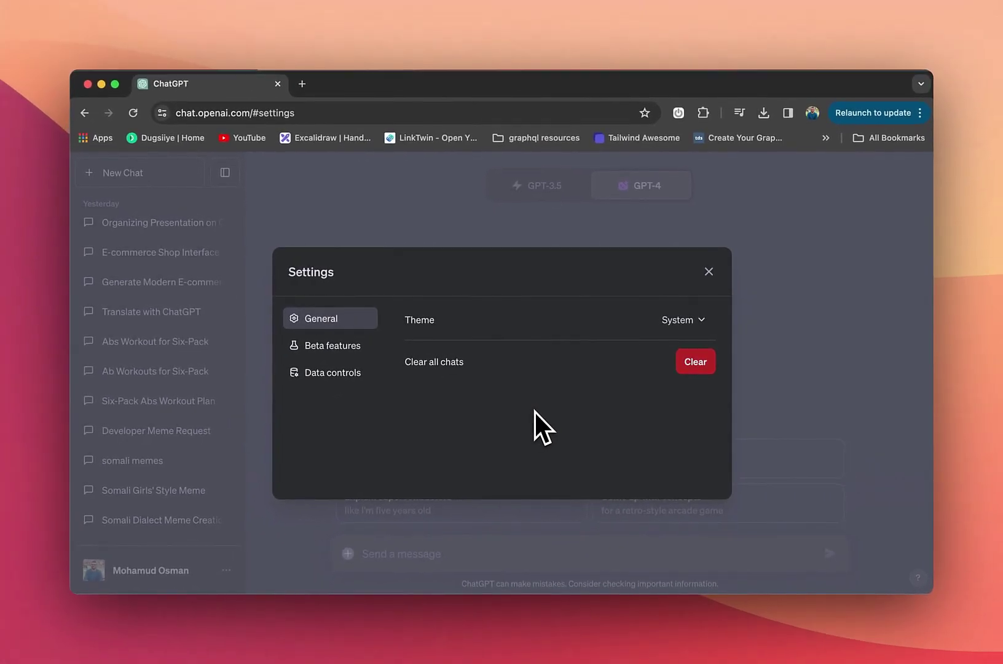
Review the Beta features and Data controls settings, and close the settings.
click(335, 346)
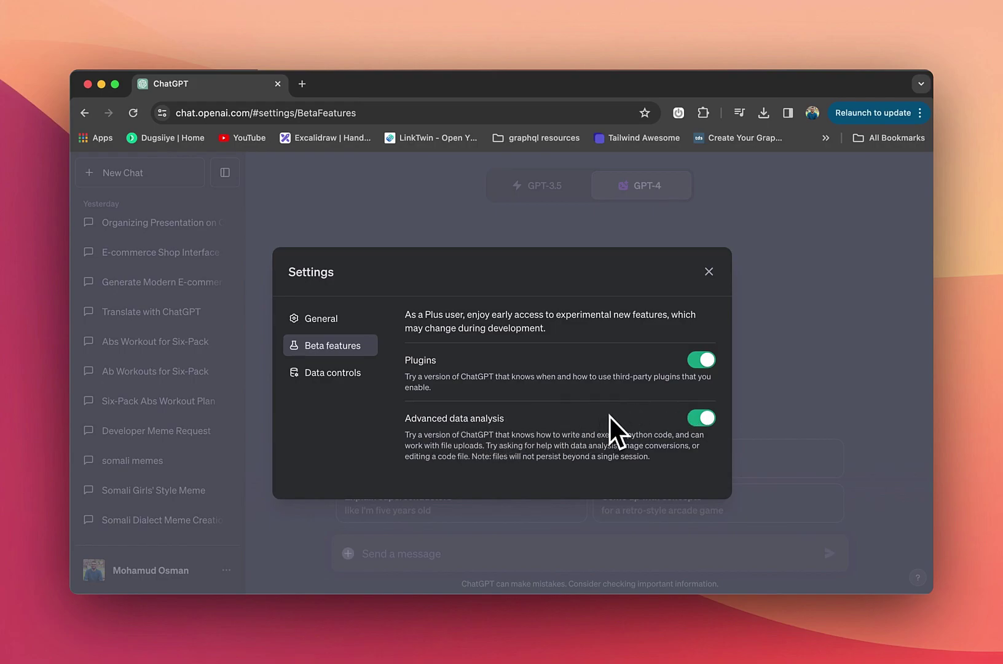
click(359, 376)
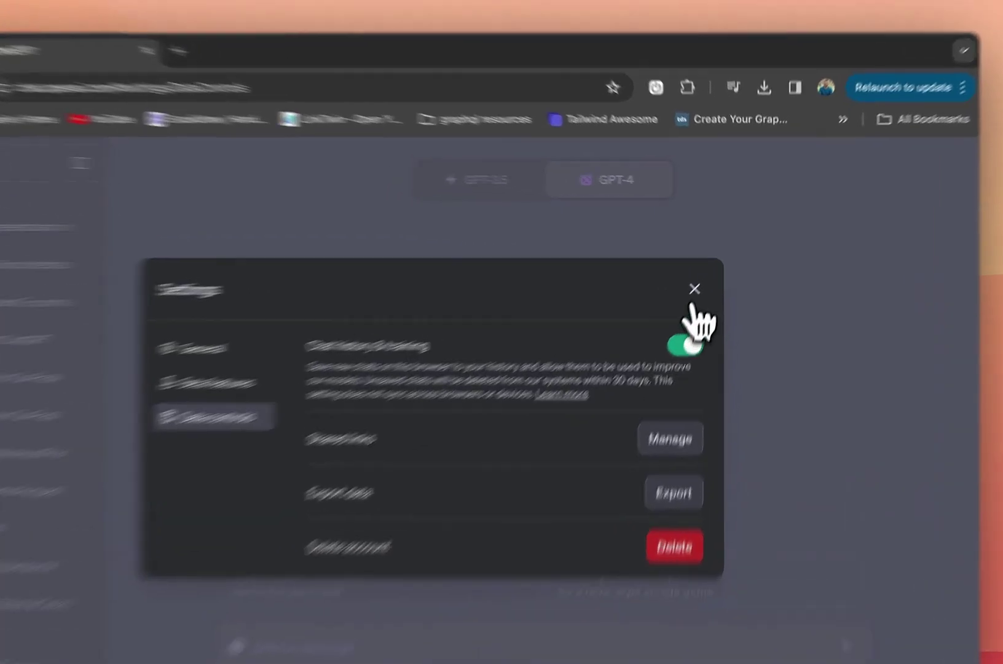
click(708, 271)
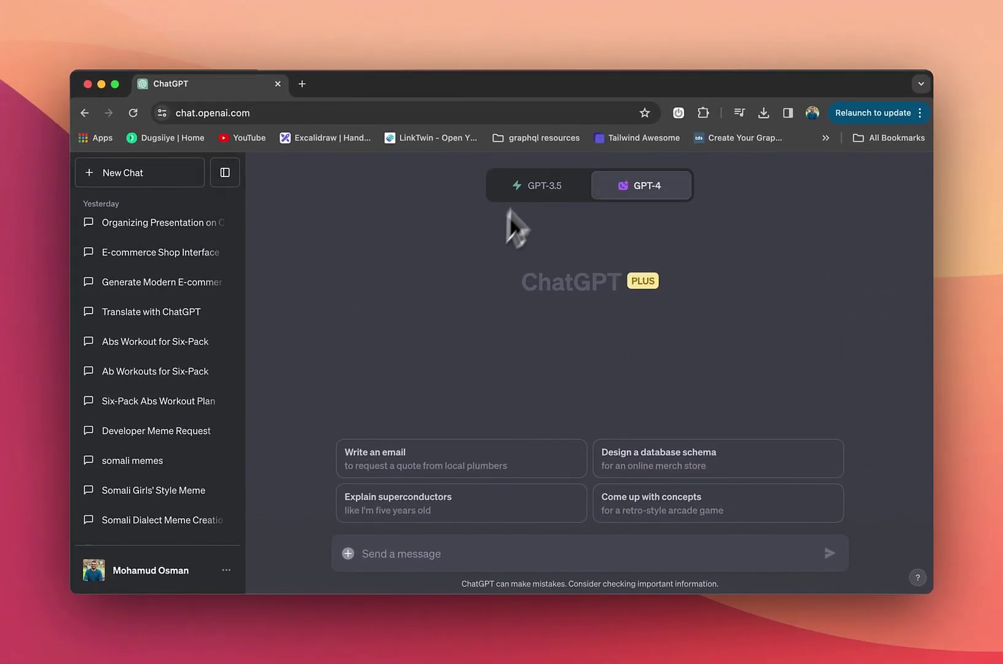
Select GPT-3.5 to view its description, and switch the model to GPT-4 in Default mode.
click(544, 179)
click(548, 187)
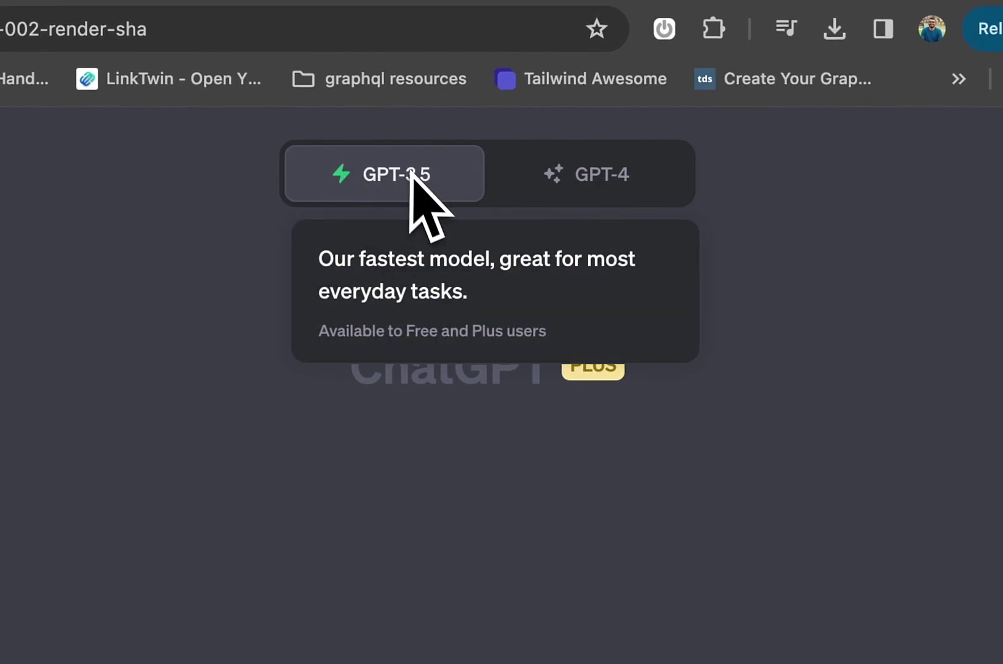
click(612, 185)
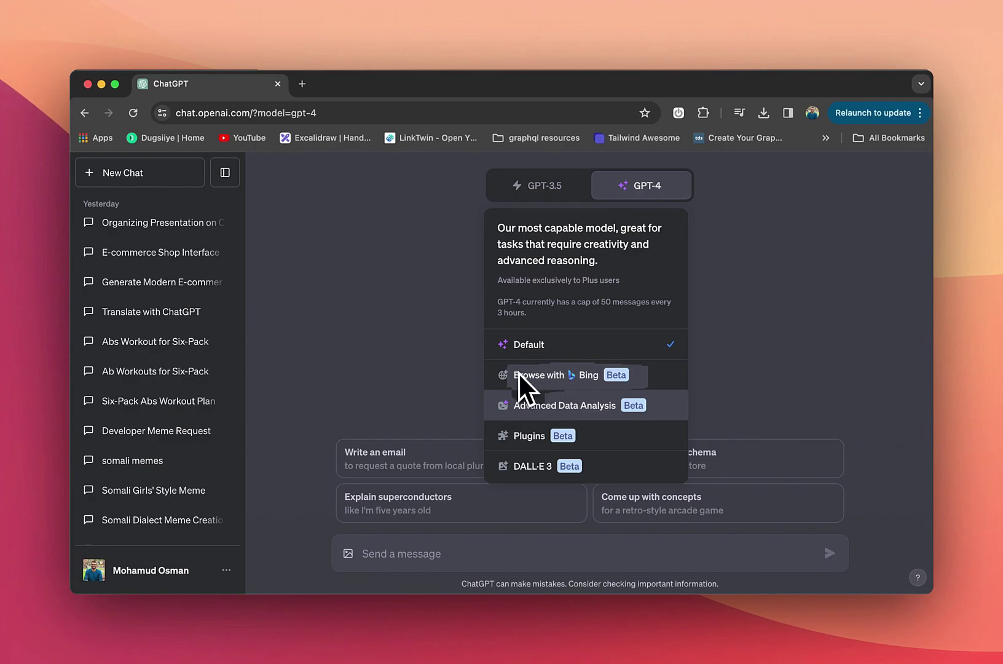
mouse_move(677, 197)
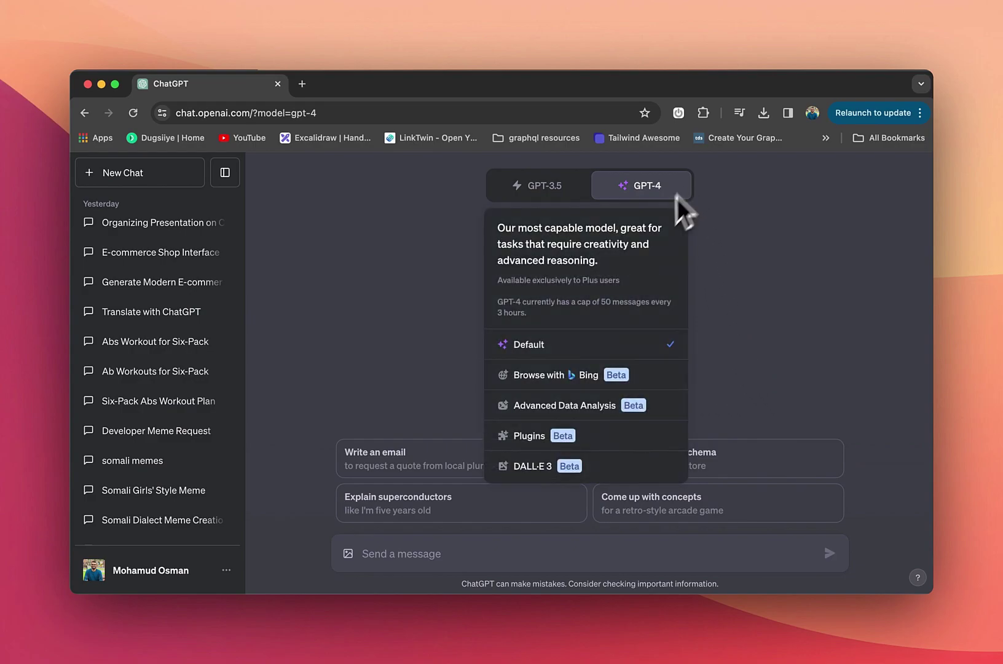
click(545, 344)
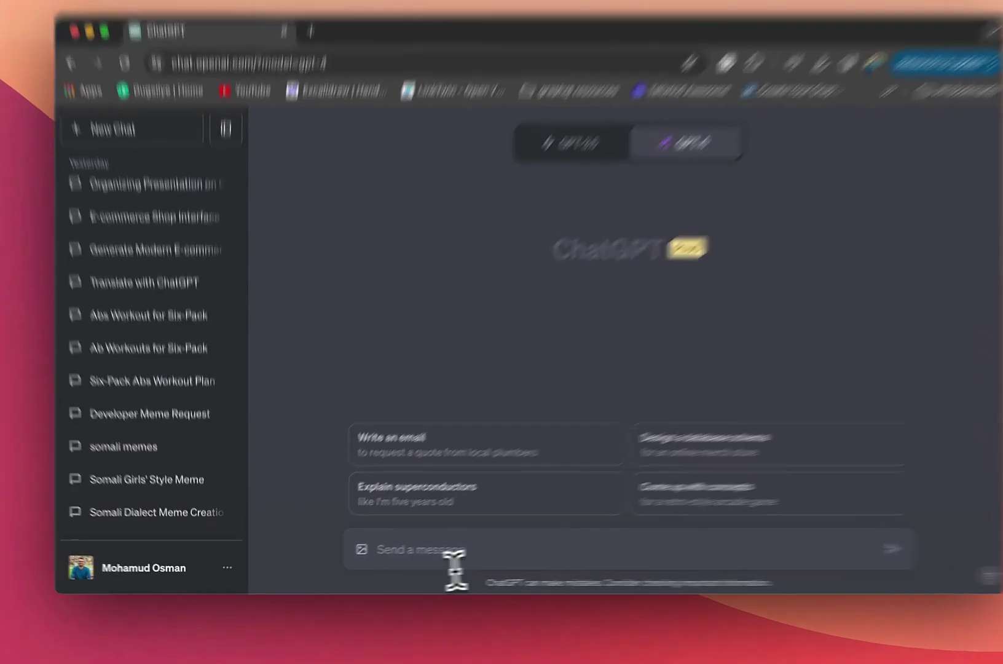
Open the image attachment picker for the message and close it without choosing a file.
click(426, 561)
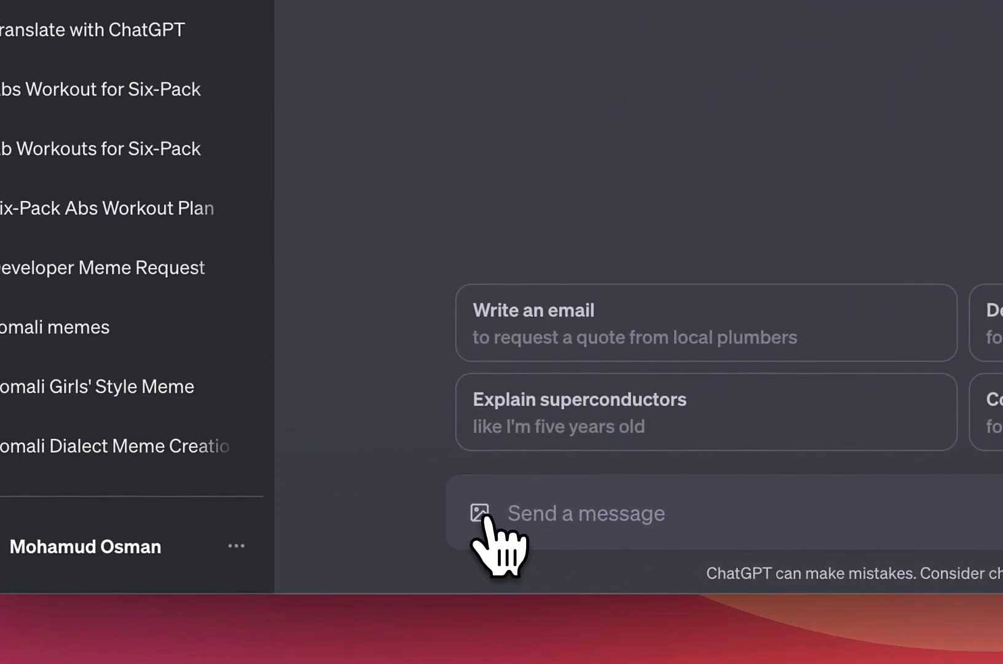
click(464, 516)
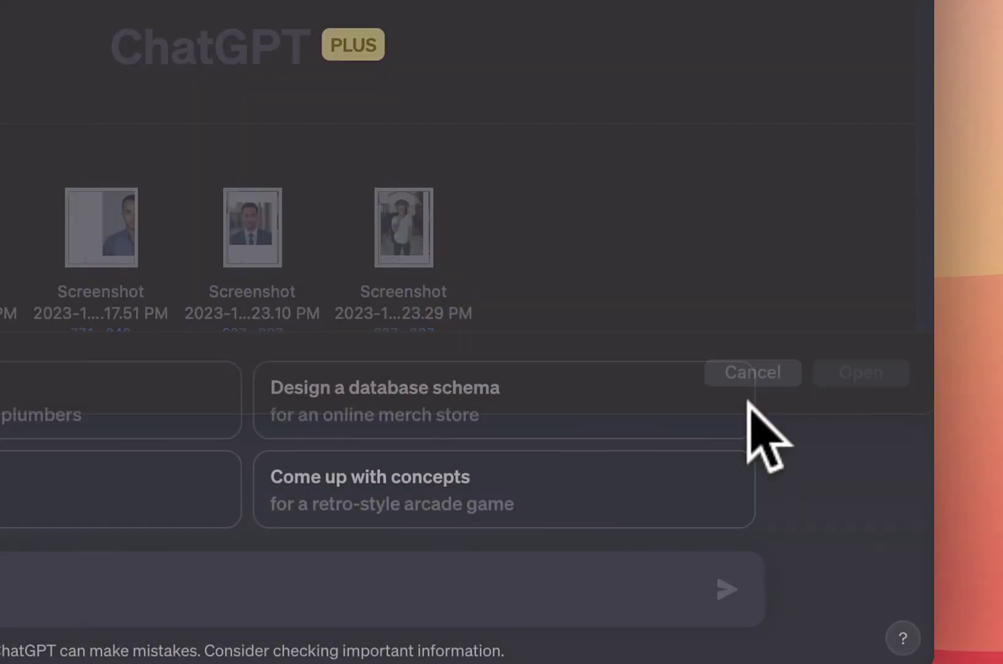
click(744, 445)
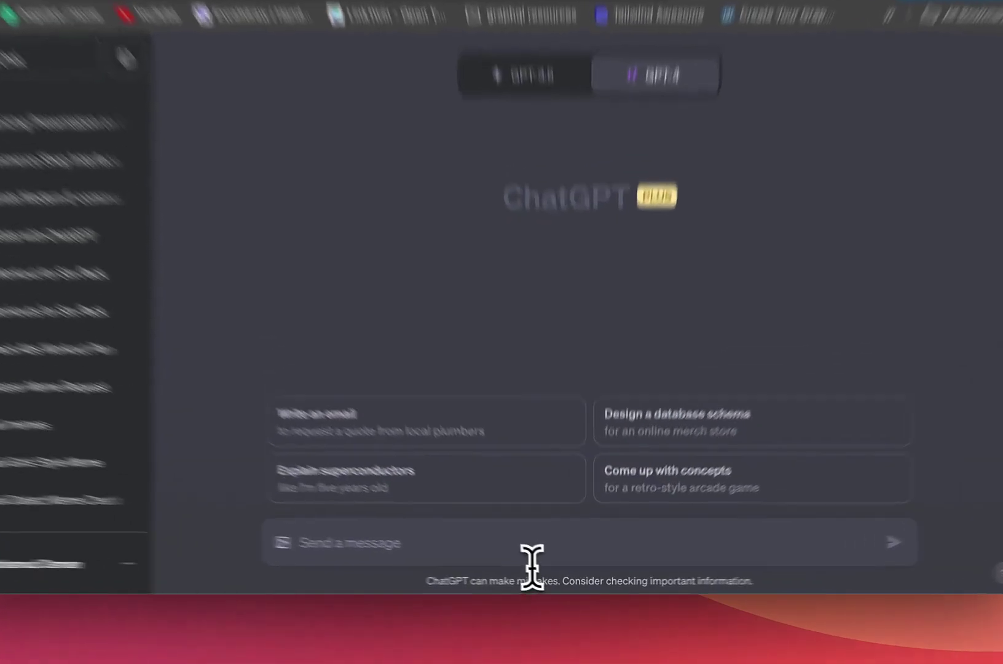
With GPT-3.5 as the model, send the suggested prompt to write an email requesting a quote from local plumbers.
click(531, 560)
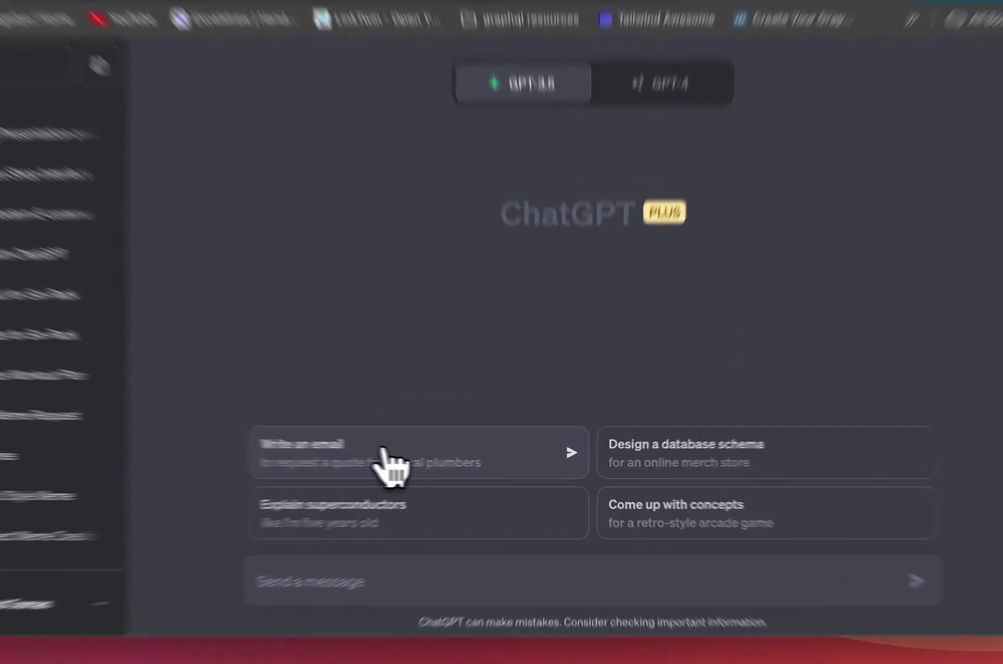
click(443, 465)
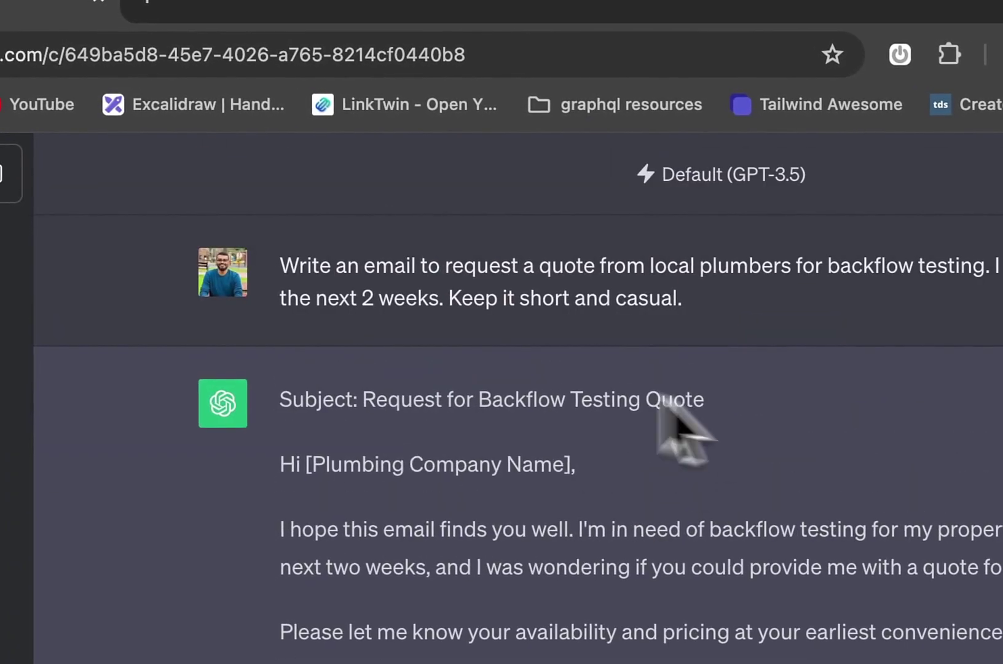
Highlight the sent prompt and parts of the generated backflow testing email to read them.
drag(280, 266, 781, 315)
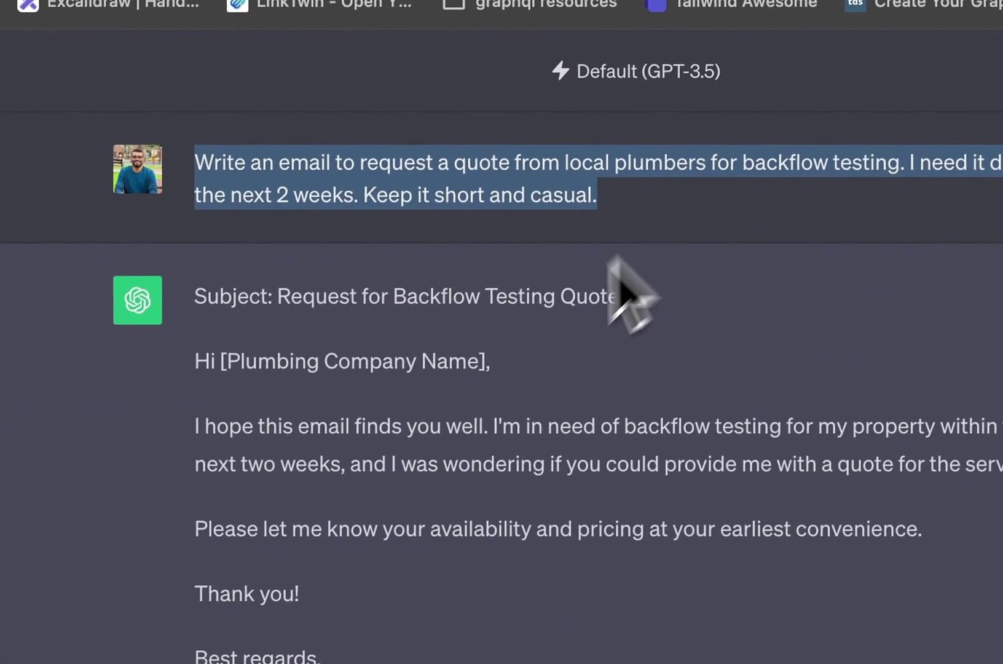
drag(264, 320, 559, 310)
drag(485, 252, 664, 253)
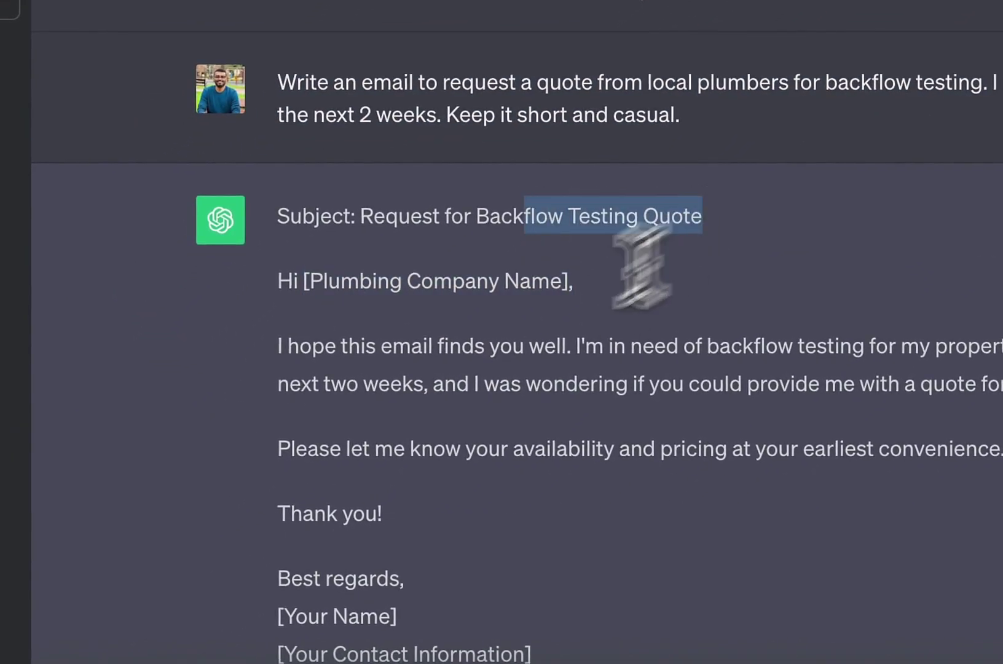
drag(284, 215, 599, 231)
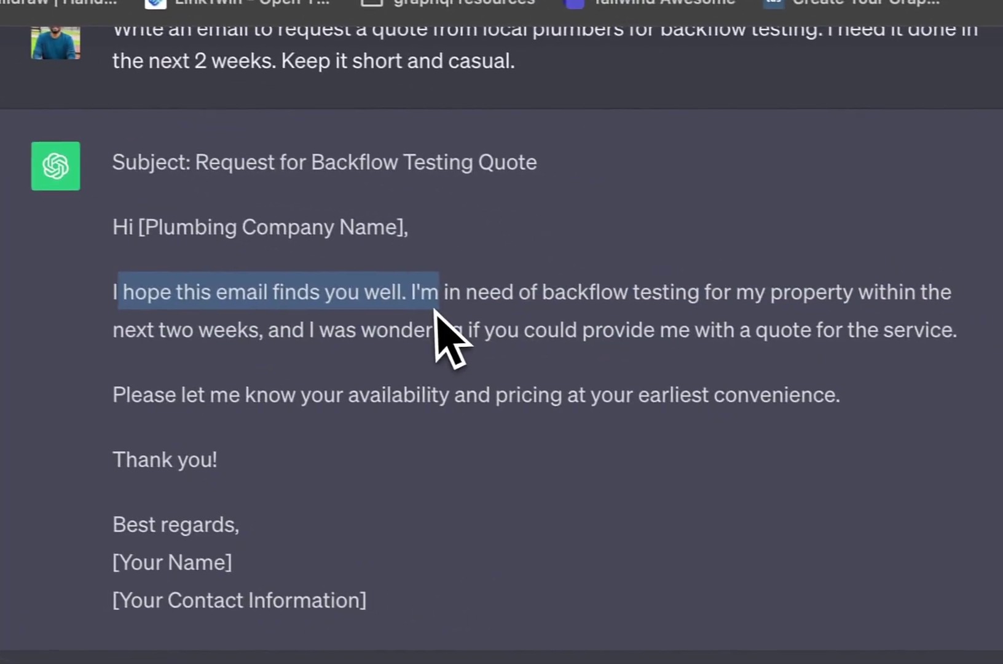
drag(524, 332, 811, 332)
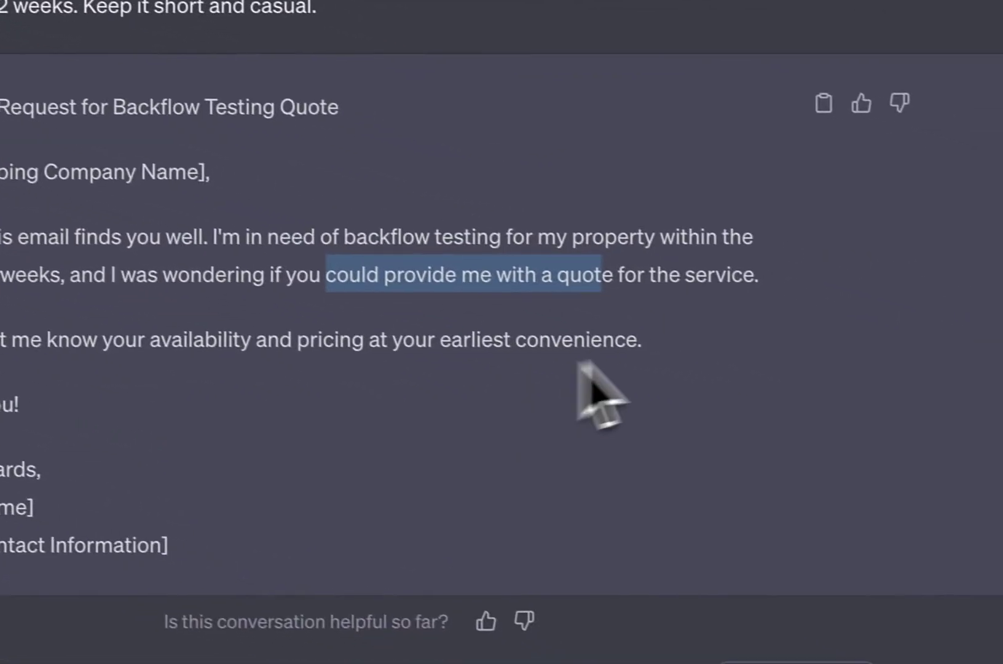
Highlight the remaining text of the generated plumber email to review its availability request and sign-off, and clear the selection.
drag(741, 414, 285, 294)
click(287, 310)
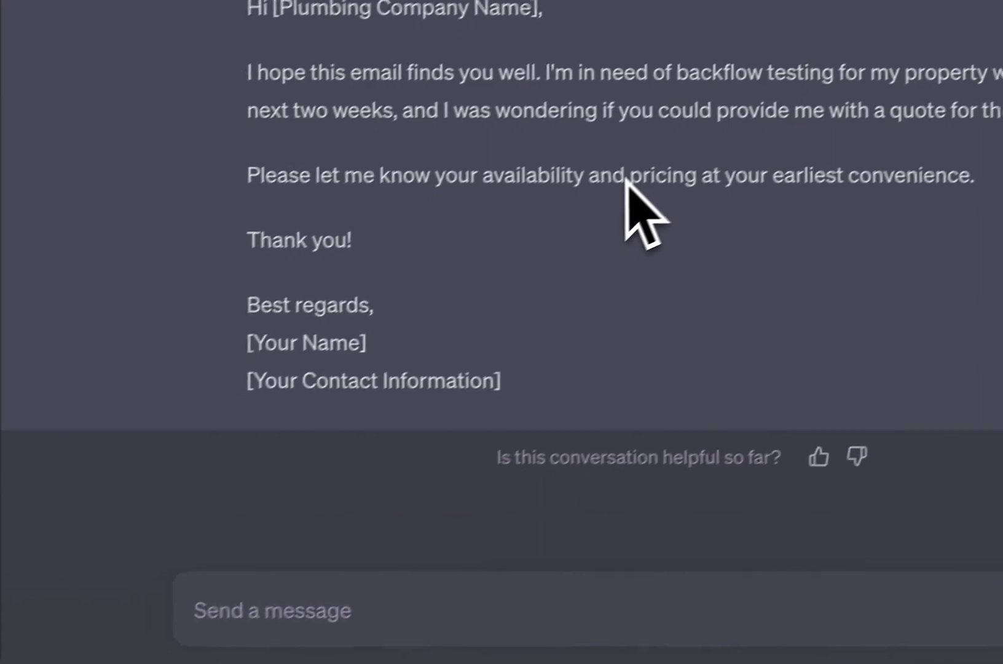
click(268, 593)
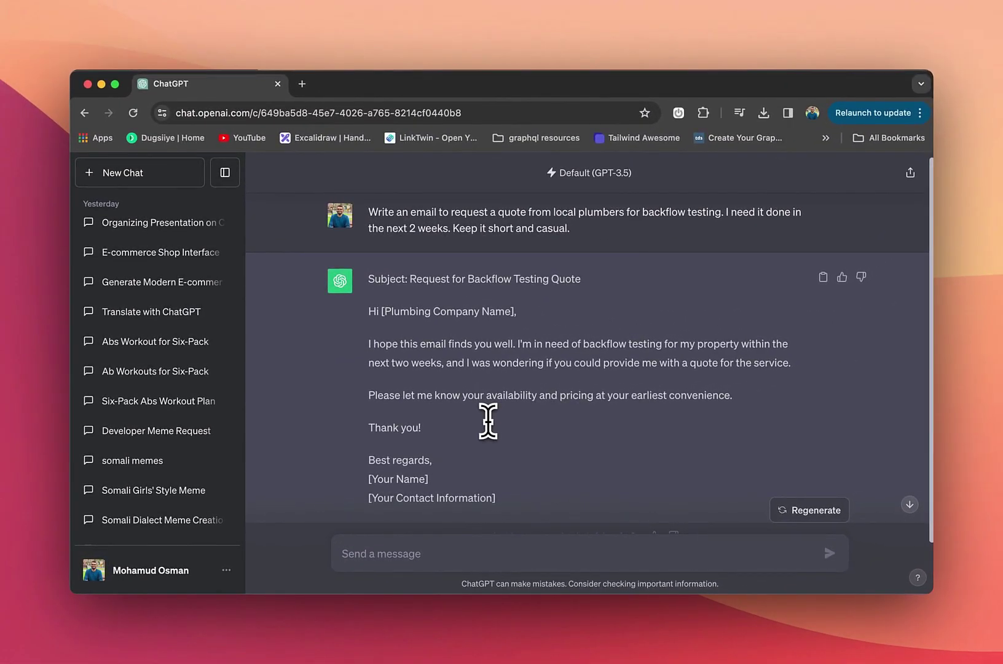
Switch to the presentaition.md preview in Visual Studio Code and read the "What is Prompt engineering?" section, highlighting "engineering" in its heading.
key(ctrl+Left)
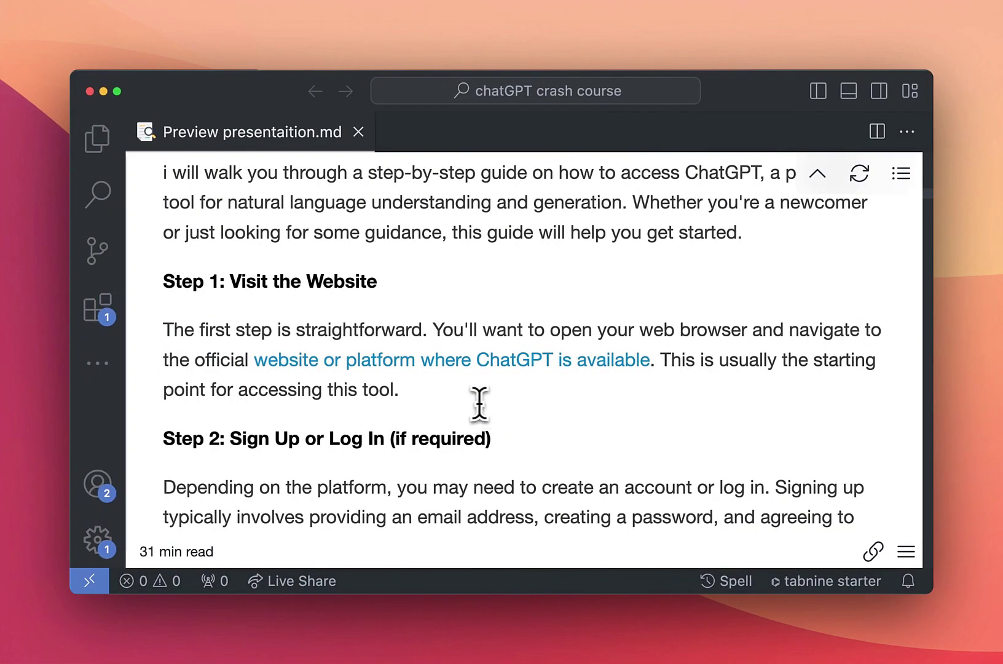
scroll(479, 403, down, 20)
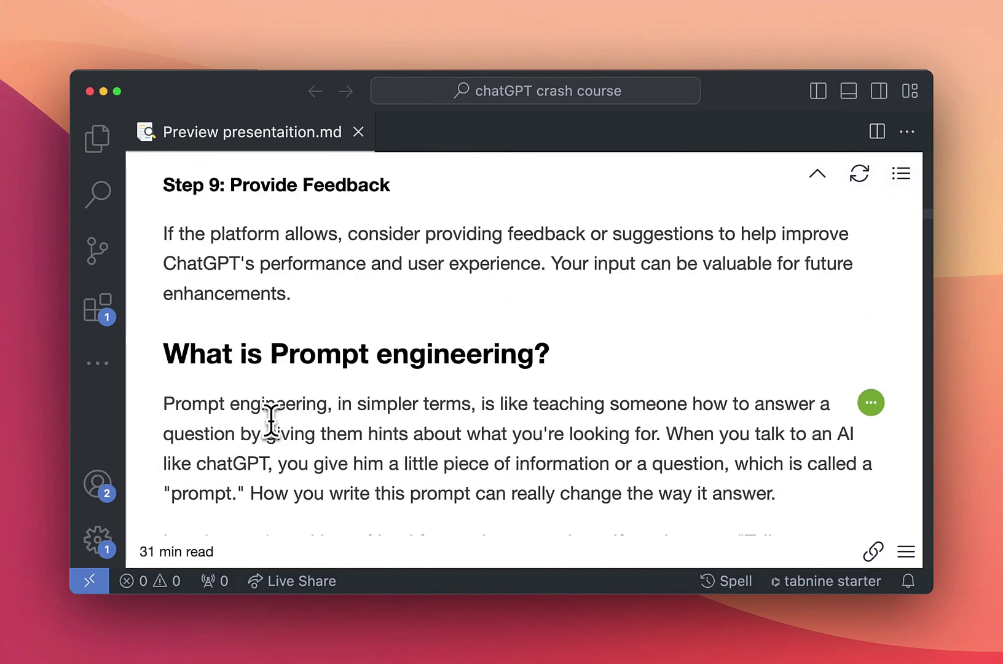
scroll(270, 420, down, 5)
scroll(279, 405, up, 1)
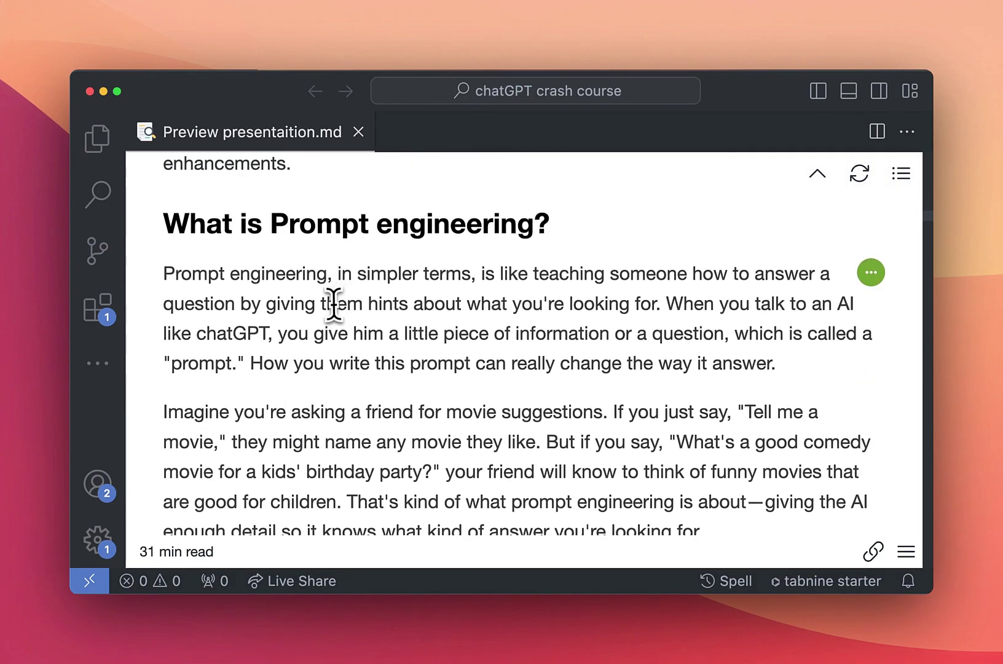
scroll(332, 308, down, 2)
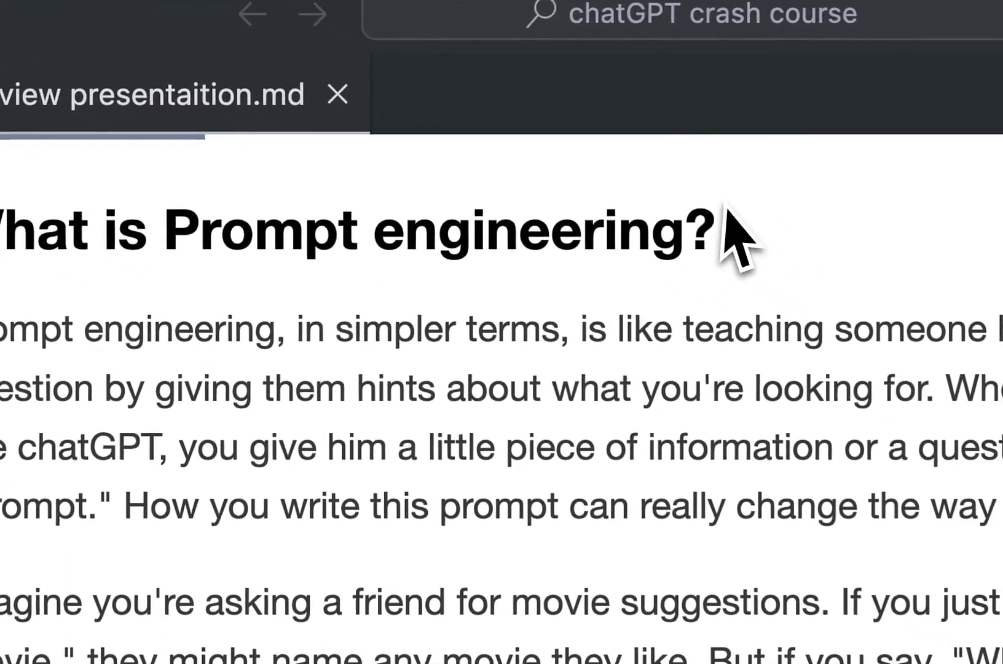
double_click(505, 197)
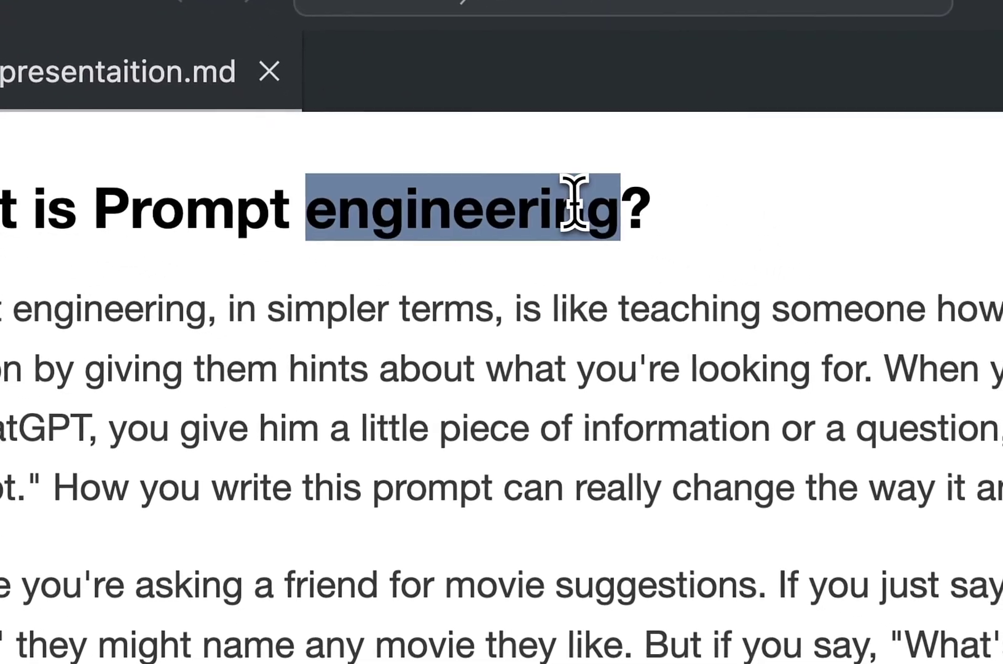
click(375, 430)
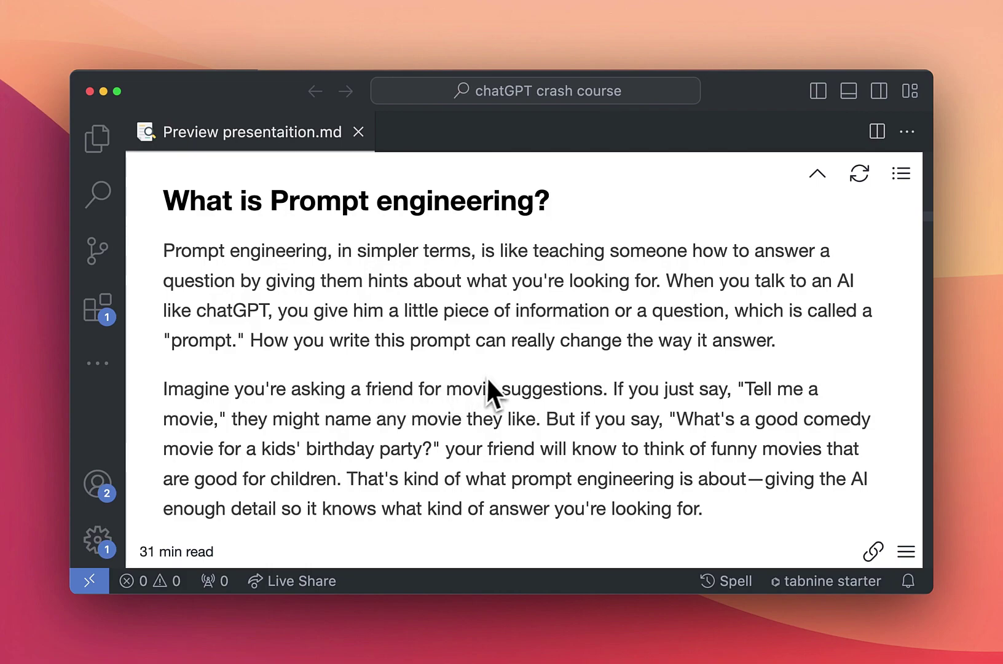
scroll(352, 380, down, 1)
scroll(351, 380, down, 5)
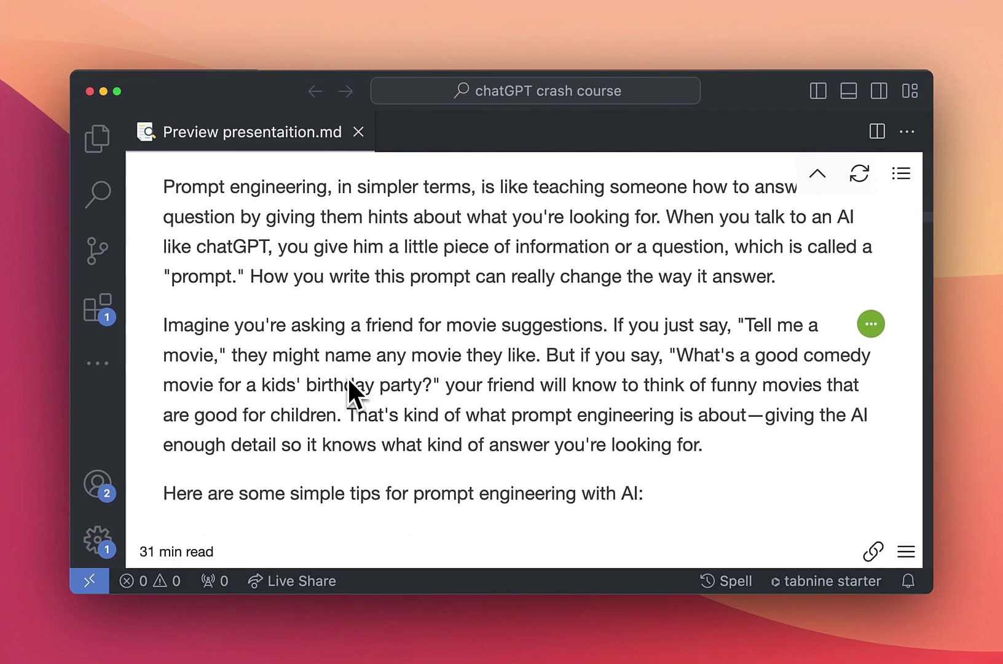